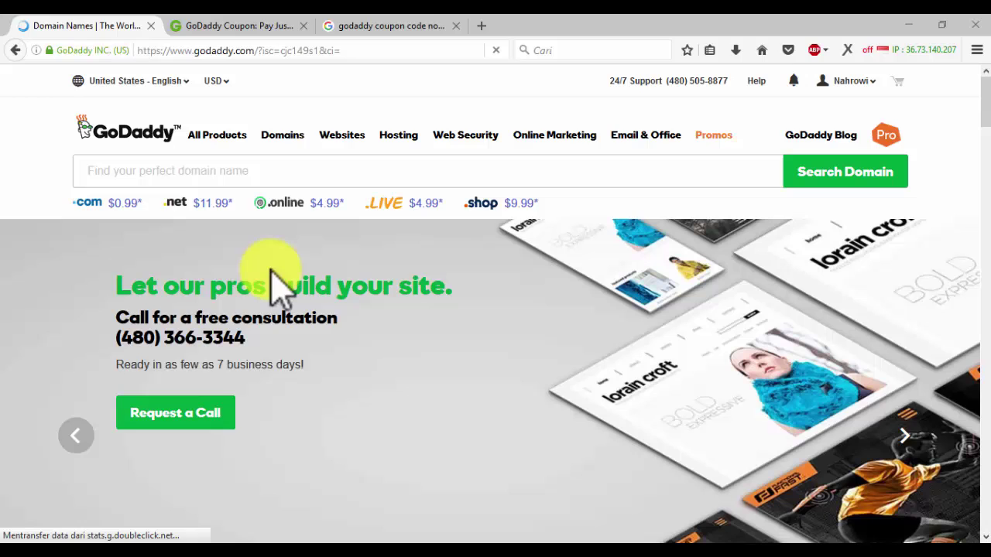
Step: Enter the desired .com domain name in the home page's 'Find your perfect domain name' box
{"action": "left_click", "coordinate": [257, 170]}
{"action": "type", "text": "yosie"}
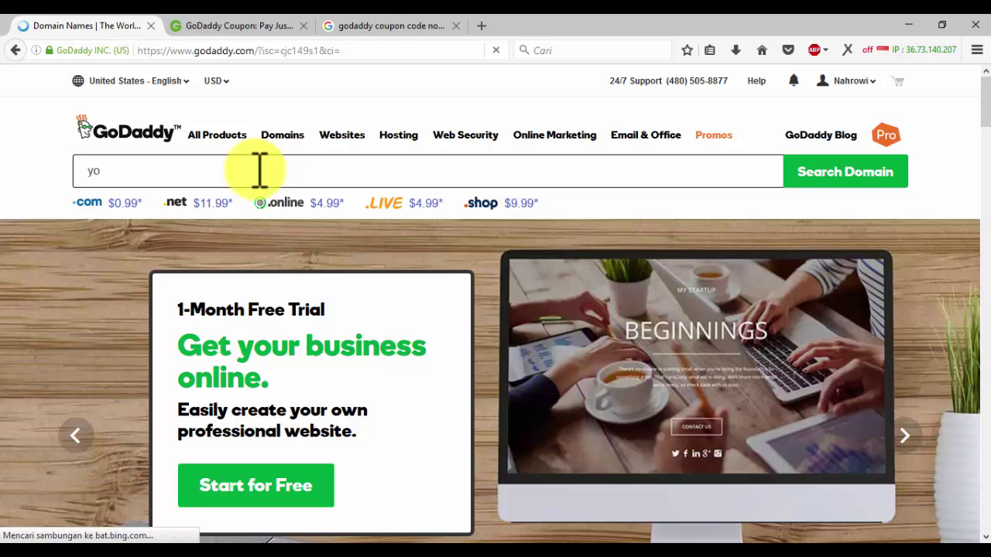
{"action": "type", "text": "andrear"}
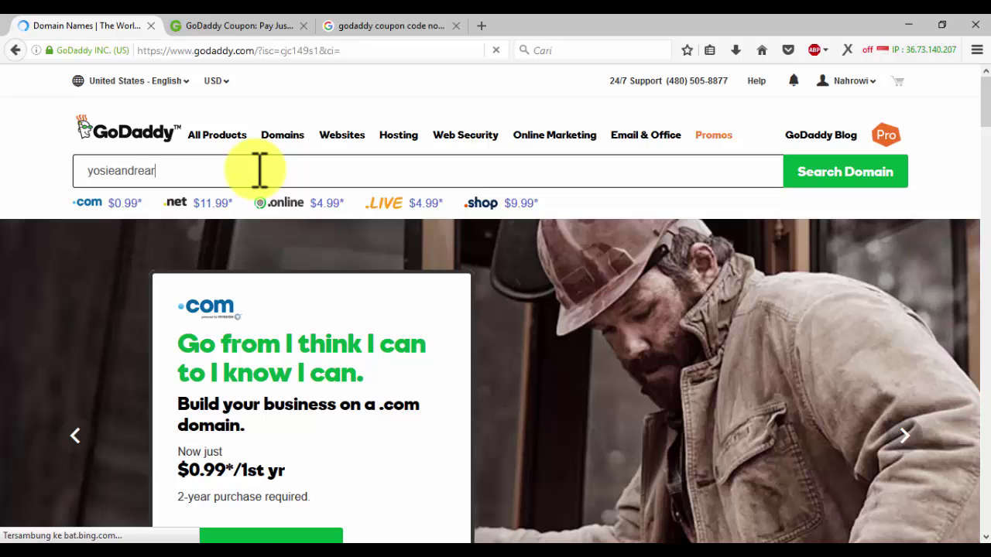
{"action": "type", "text": "izky"}
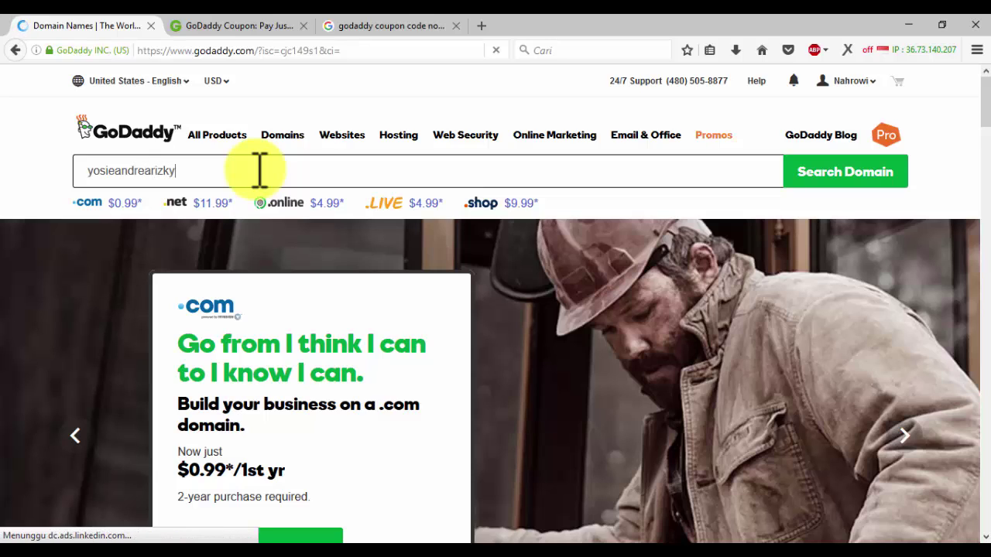
{"action": "type", "text": ".com"}
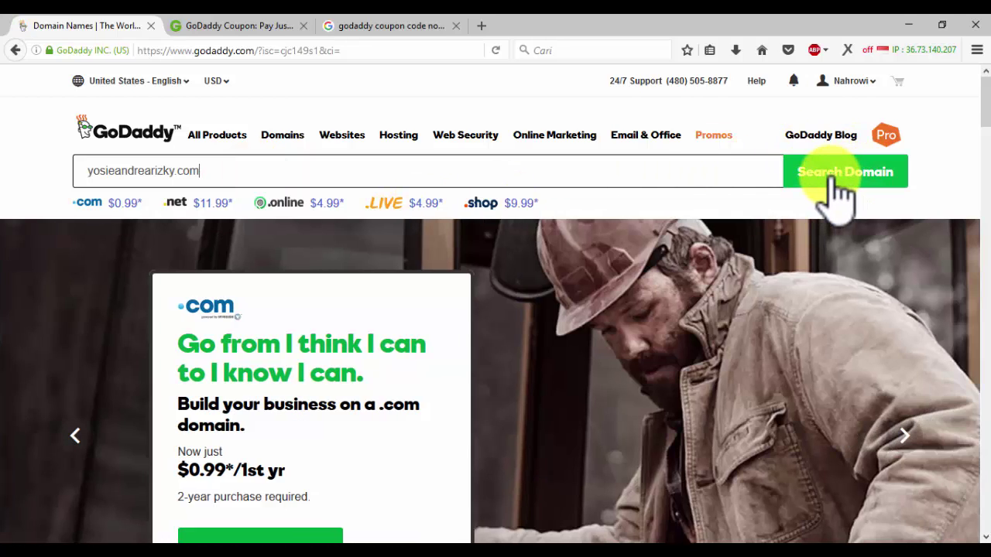
Step: Search the entered name and find the .com domain available at $0.99 first year
{"action": "left_click", "coordinate": [830, 176]}
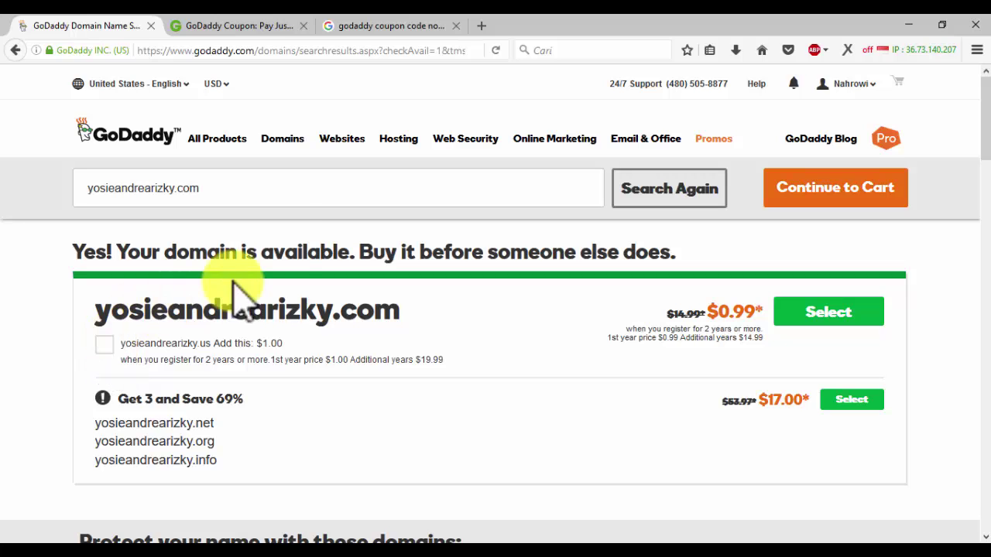
{"action": "left_click", "coordinate": [286, 192]}
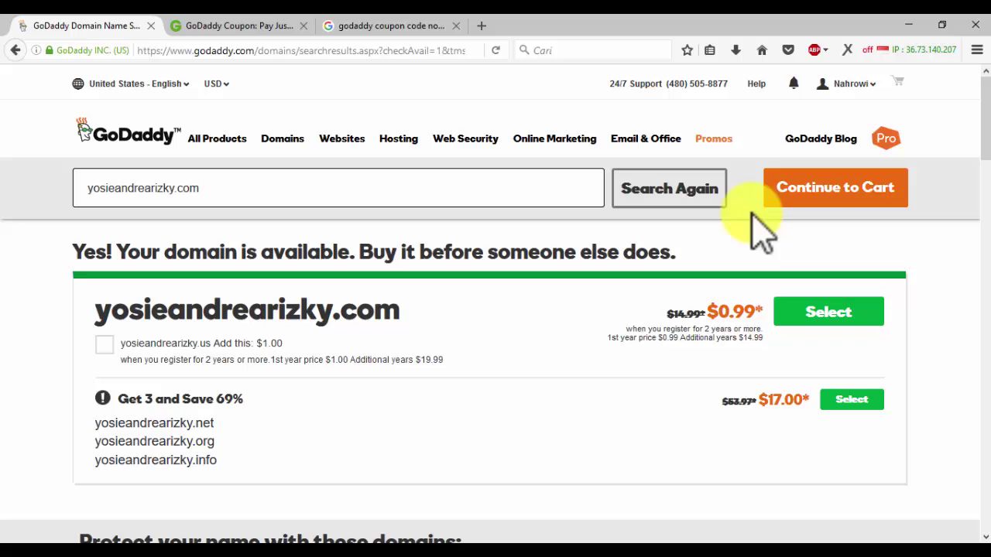
Step: Continue to the cart with the .com domain, declining privacy protection with No Thanks
{"action": "left_click", "coordinate": [810, 188]}
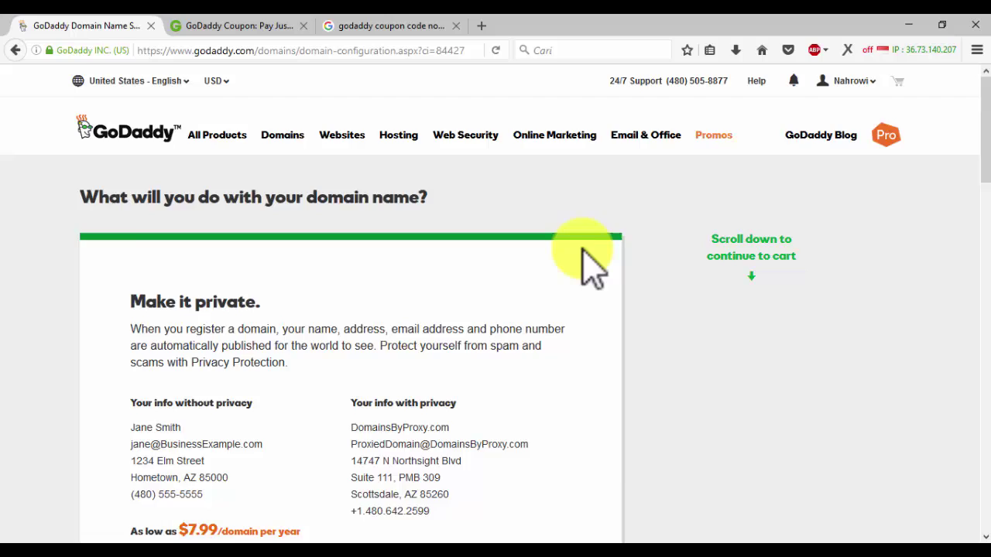
{"action": "scroll", "coordinate": [589, 266], "scroll_direction": "down", "scroll_amount": 4}
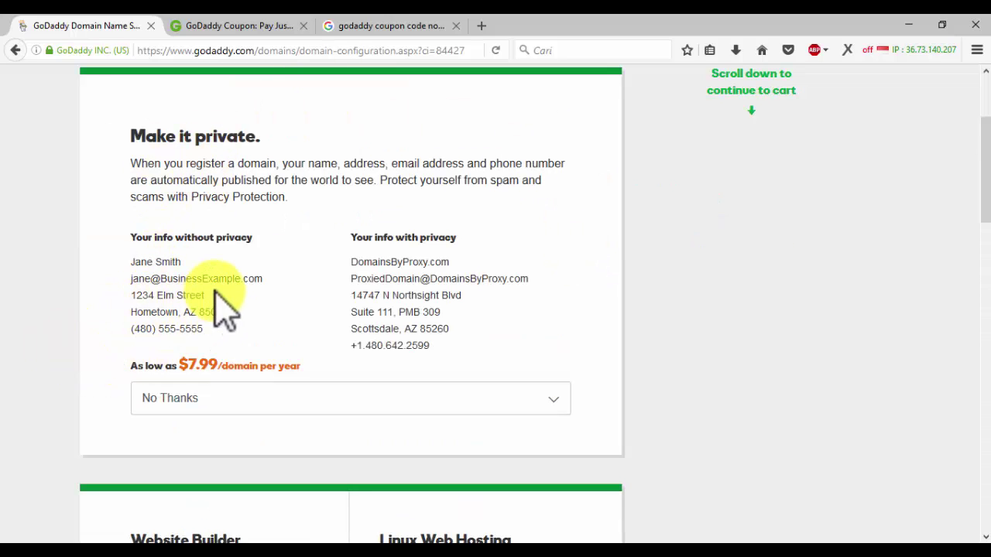
{"action": "scroll", "coordinate": [217, 298], "scroll_direction": "up", "scroll_amount": 4}
{"action": "scroll", "coordinate": [214, 298], "scroll_direction": "down", "scroll_amount": 6}
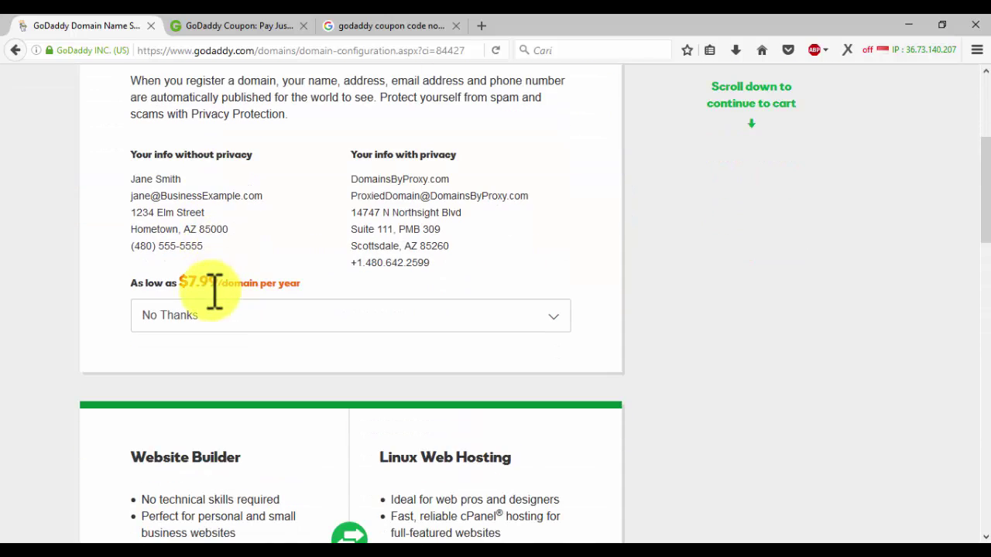
{"action": "left_click", "coordinate": [551, 318]}
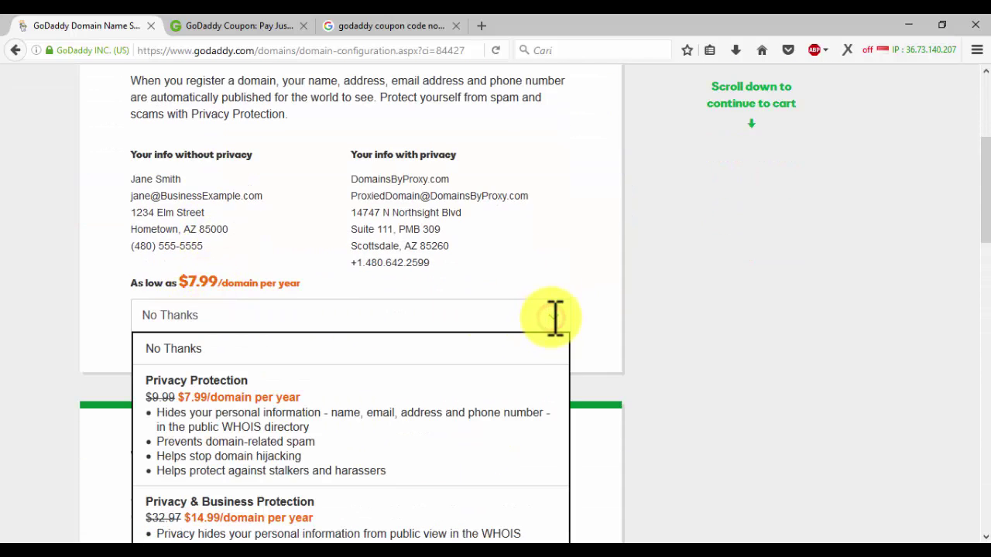
{"action": "scroll", "coordinate": [387, 348], "scroll_direction": "down", "scroll_amount": 4}
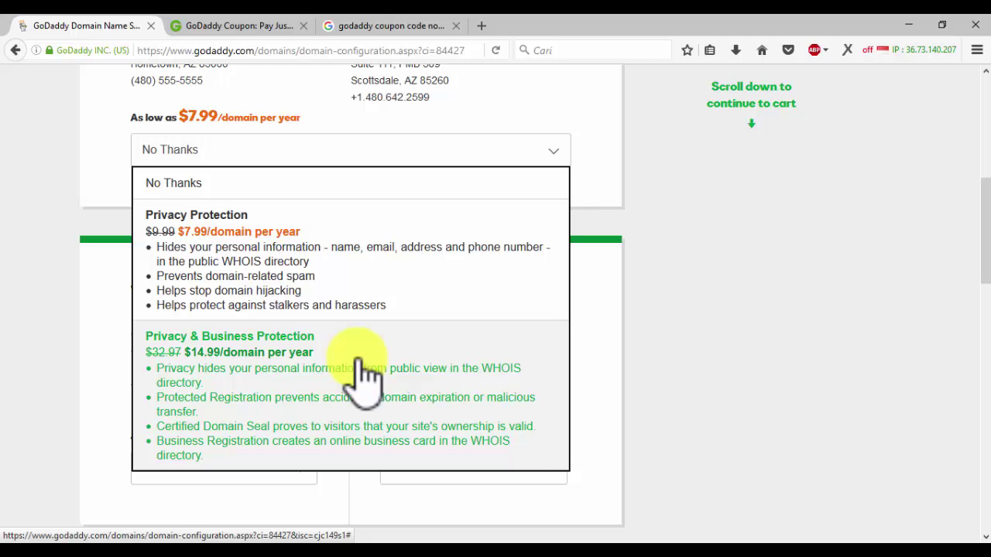
{"action": "left_click", "coordinate": [658, 293]}
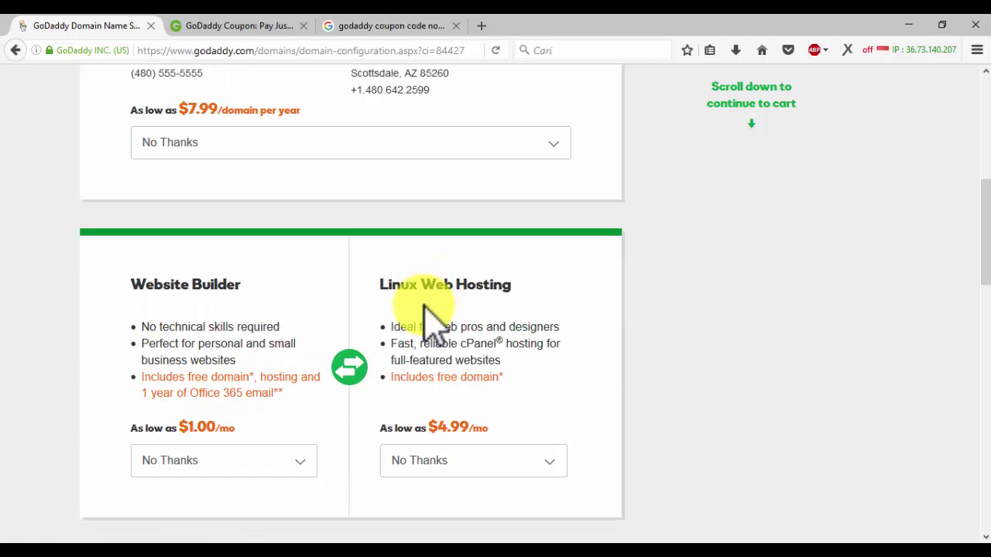
{"action": "scroll", "coordinate": [437, 310], "scroll_direction": "down", "scroll_amount": 4}
{"action": "scroll", "coordinate": [836, 317], "scroll_direction": "down", "scroll_amount": 5}
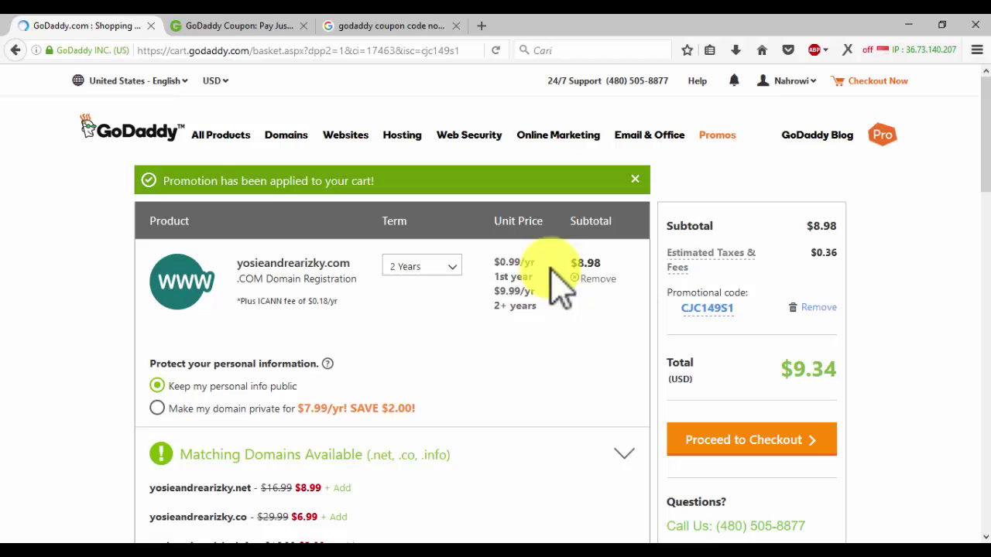
Step: Change the domain term from 2 years to 1 year and remove promo code CJC149S1
{"action": "left_click", "coordinate": [446, 266]}
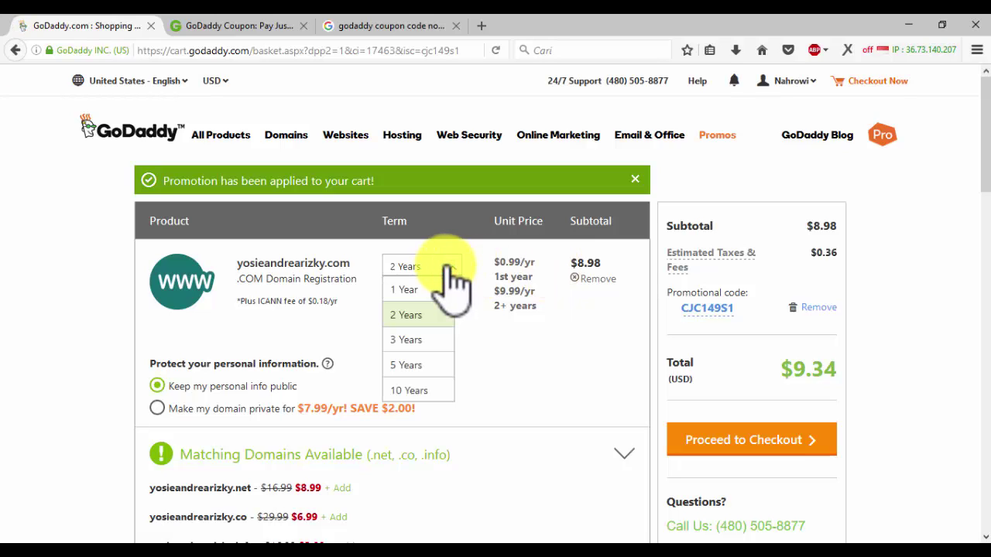
{"action": "left_click", "coordinate": [606, 325]}
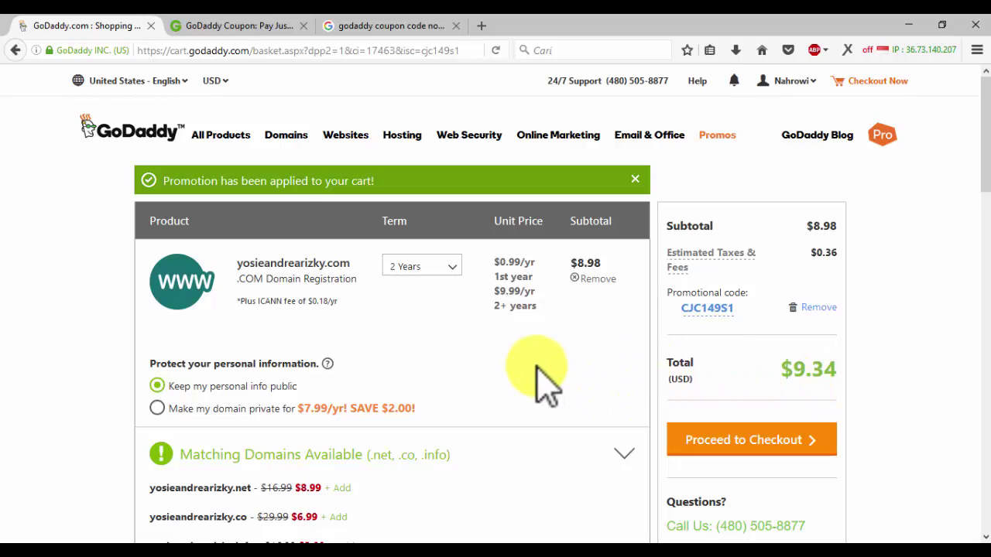
{"action": "left_click", "coordinate": [454, 275]}
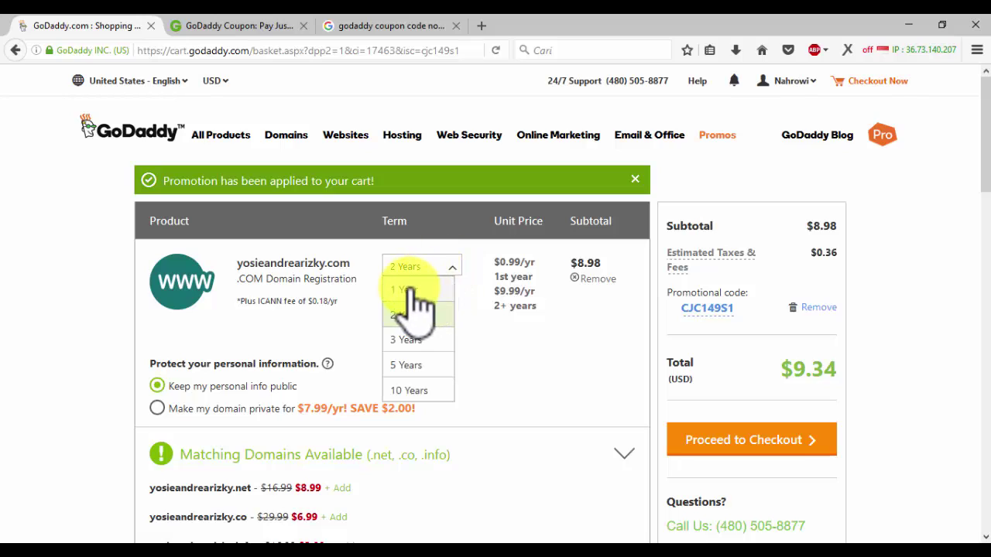
{"action": "left_click", "coordinate": [409, 288]}
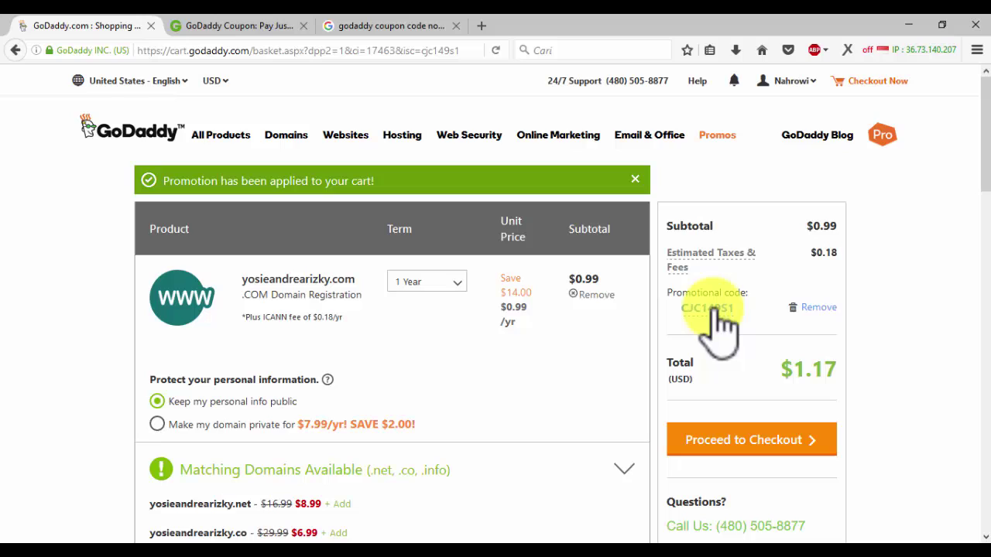
{"action": "left_click", "coordinate": [821, 310]}
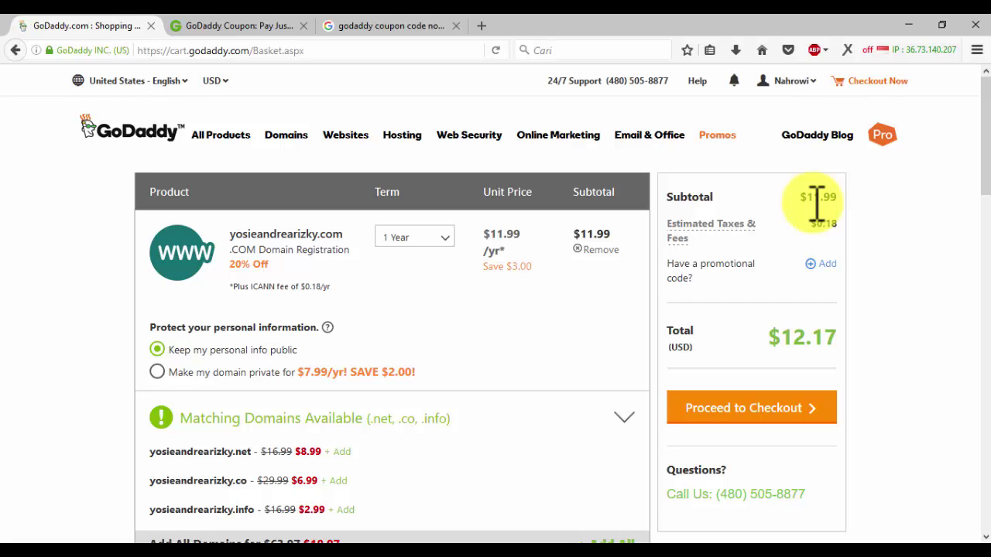
Step: Set the domain term back to 2 years ($16.34) and open an empty promo-code field
{"action": "left_click", "coordinate": [439, 237]}
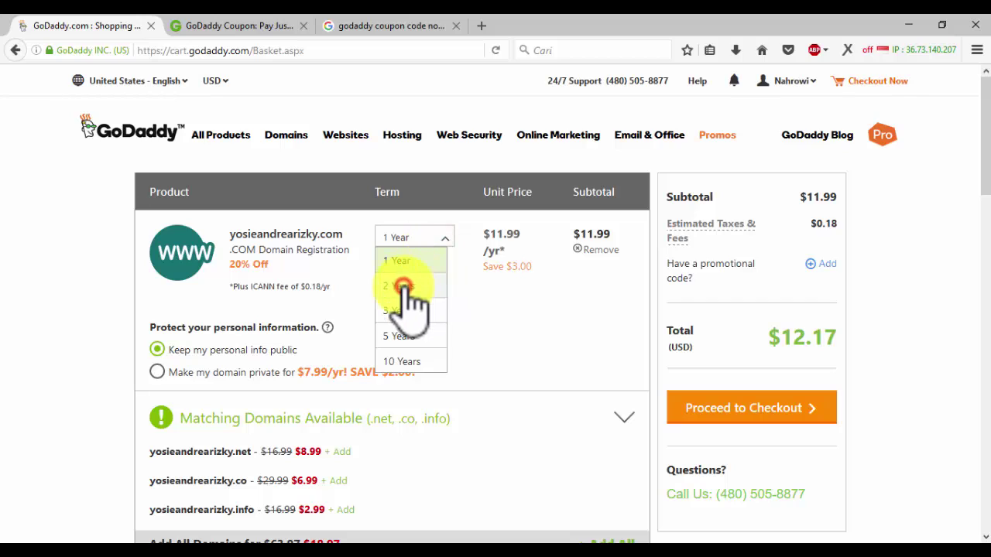
{"action": "left_click", "coordinate": [404, 286]}
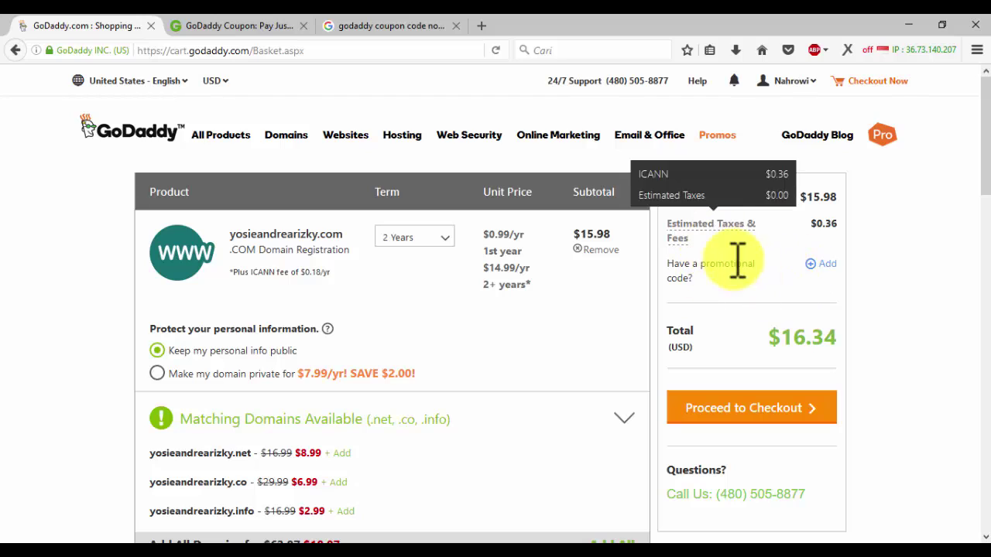
{"action": "left_click", "coordinate": [811, 264]}
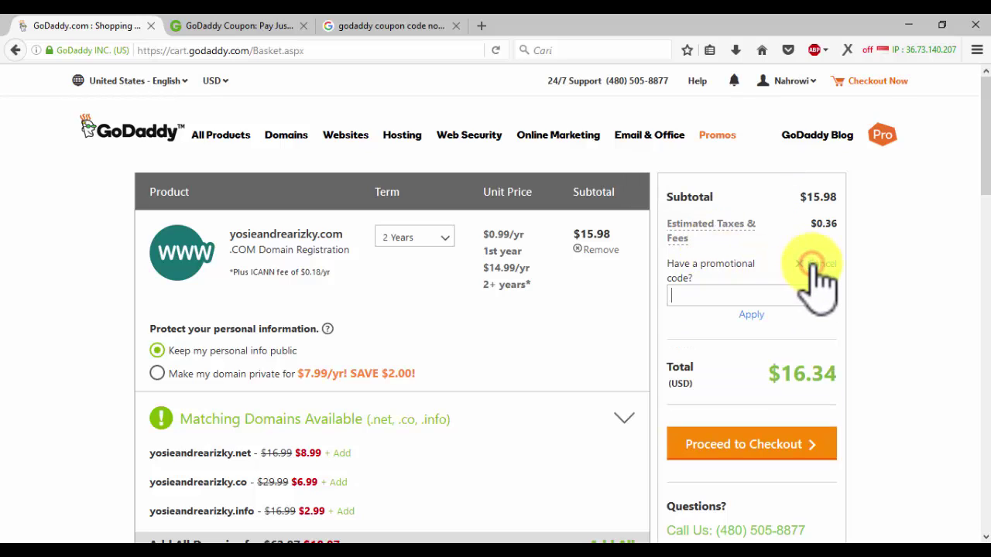
{"action": "right_click", "coordinate": [753, 301]}
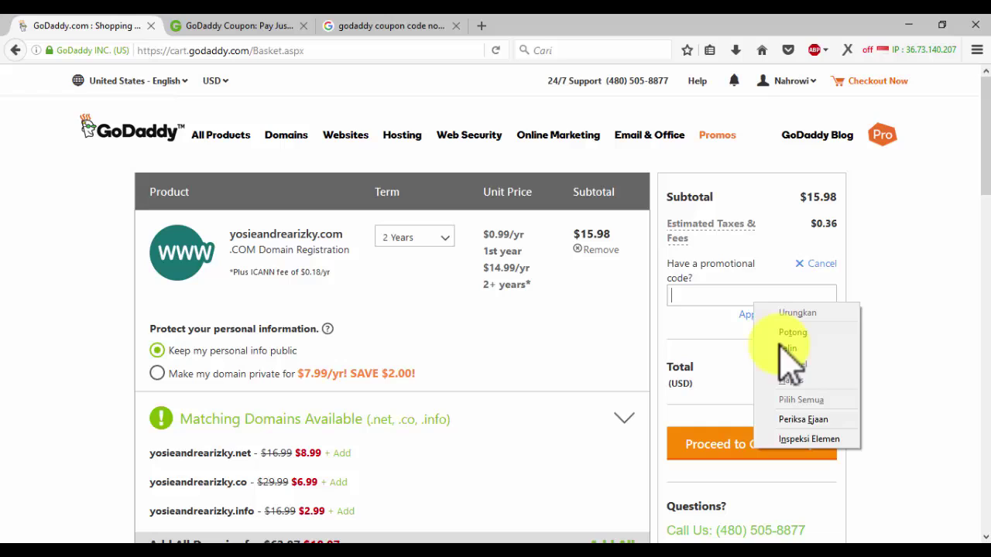
{"action": "left_click", "coordinate": [797, 372]}
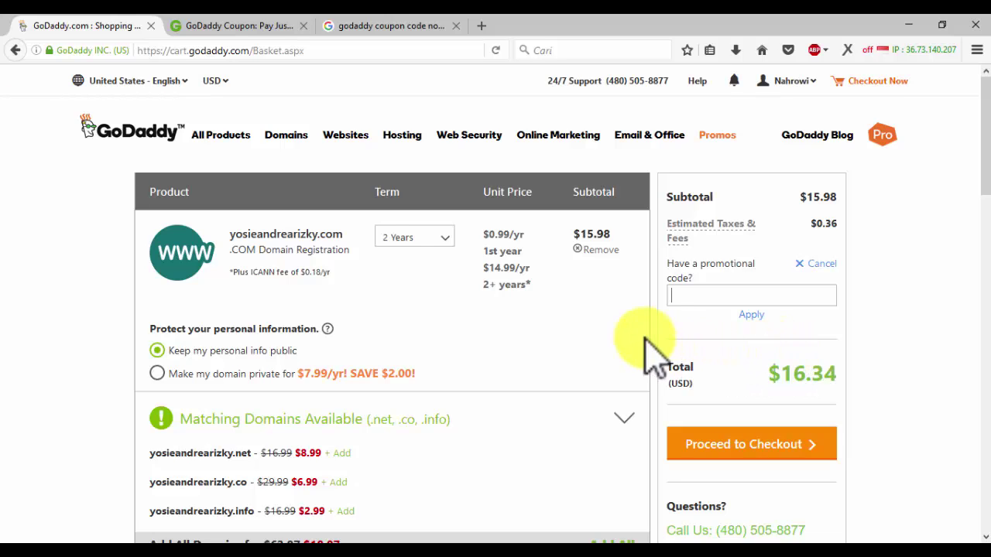
{"action": "left_click", "coordinate": [699, 296]}
Step: Copy coupon code cjc149s1 from the Groupon page and return to the GoDaddy cart
{"action": "left_click", "coordinate": [247, 26]}
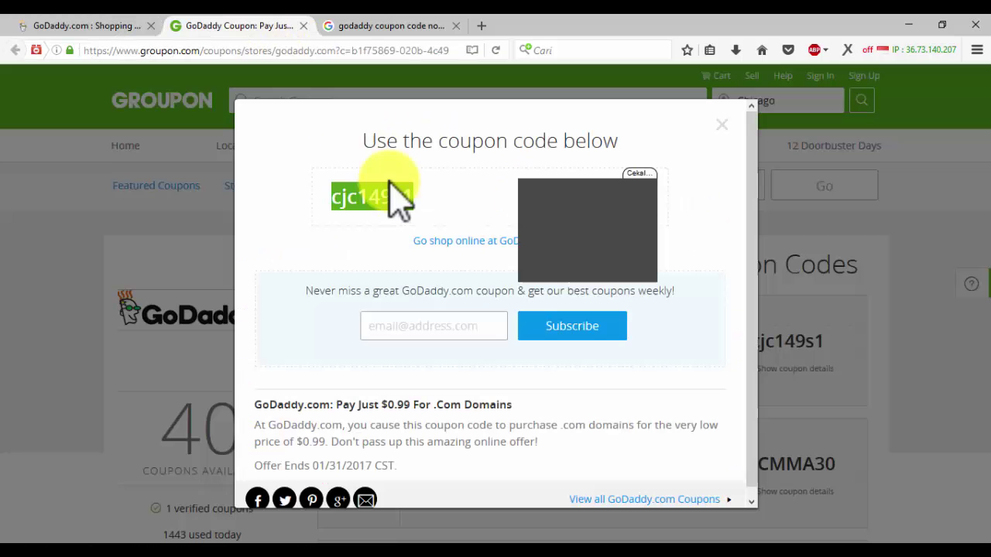
{"action": "right_click", "coordinate": [393, 192]}
{"action": "left_click", "coordinate": [426, 203]}
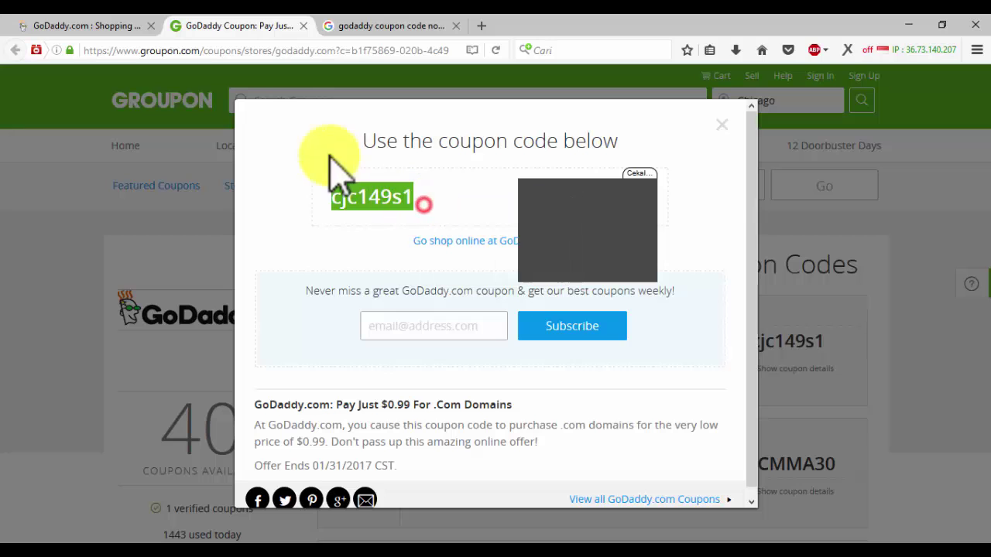
{"action": "left_click", "coordinate": [87, 28]}
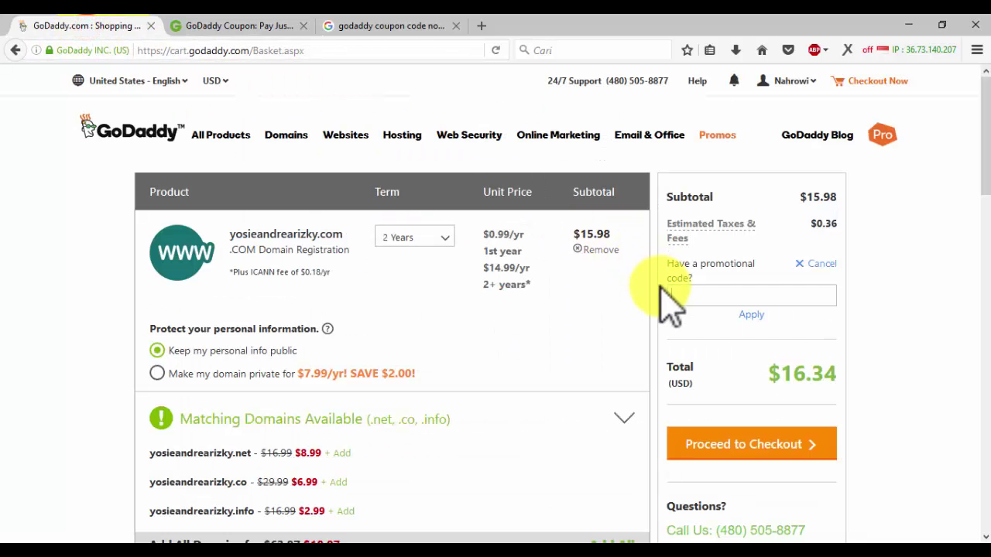
Step: Apply promo code CJC149S1 for a $9.34 total and proceed to checkout
{"action": "left_click", "coordinate": [751, 314]}
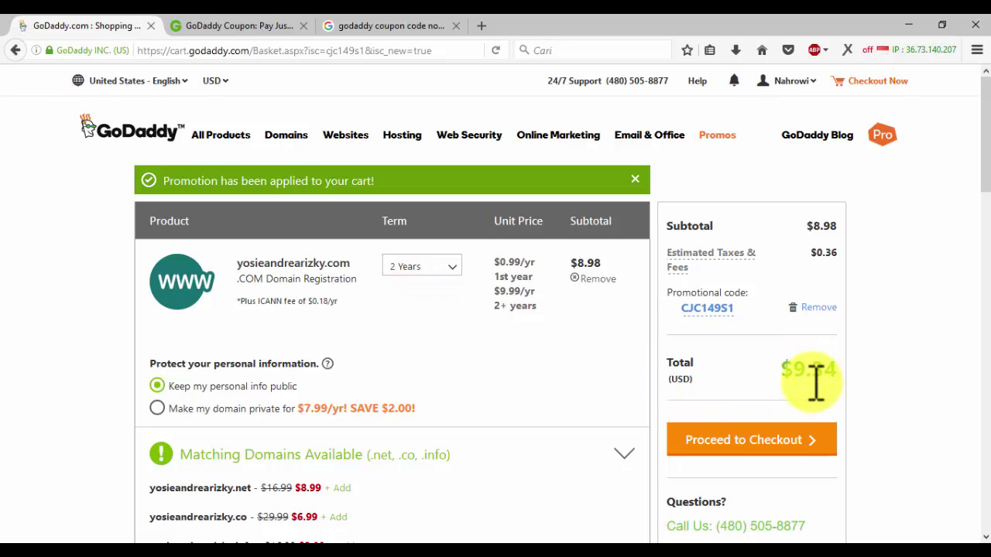
{"action": "left_click", "coordinate": [720, 438]}
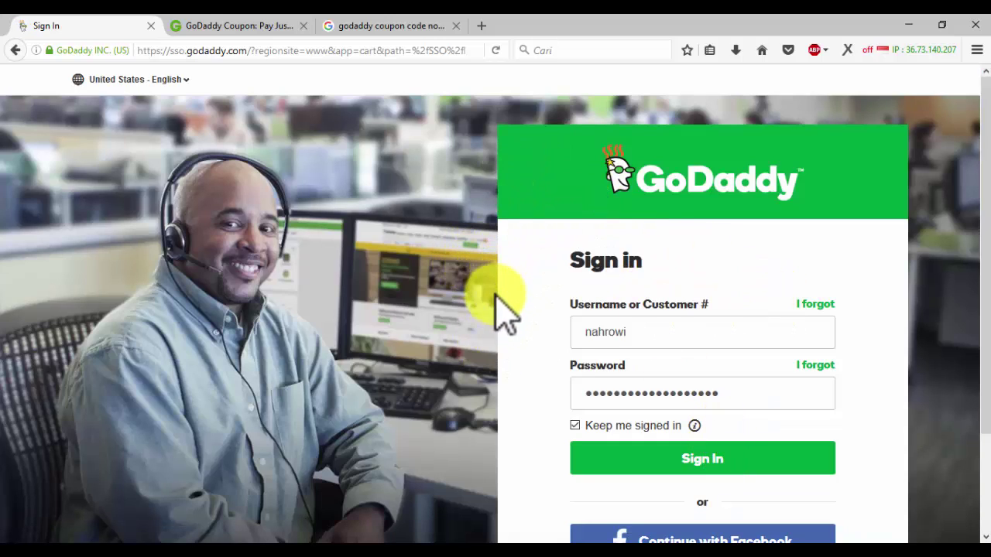
Step: Scroll down the checkout sign-in page and focus the Password field
{"action": "scroll", "coordinate": [704, 484], "scroll_direction": "down", "scroll_amount": 2}
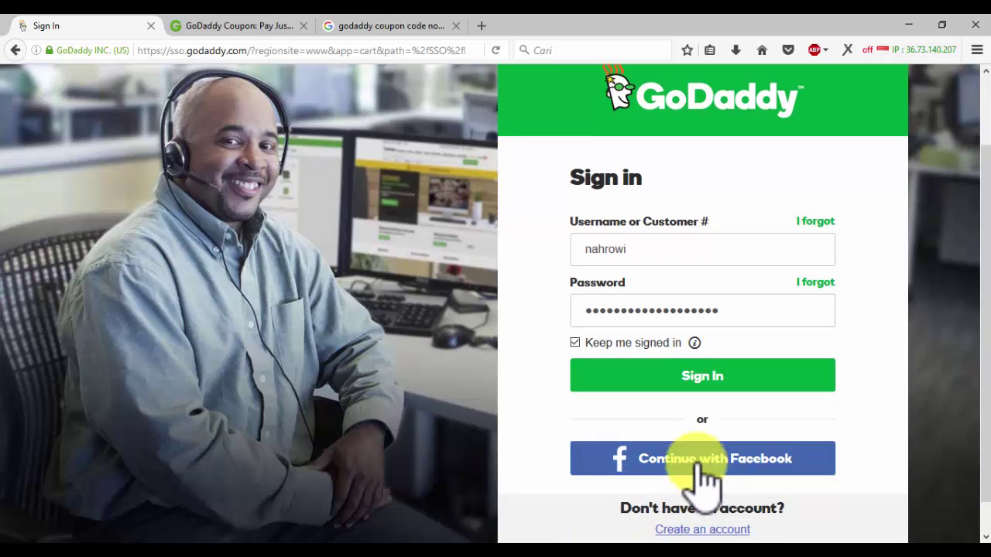
{"action": "left_click", "coordinate": [709, 377]}
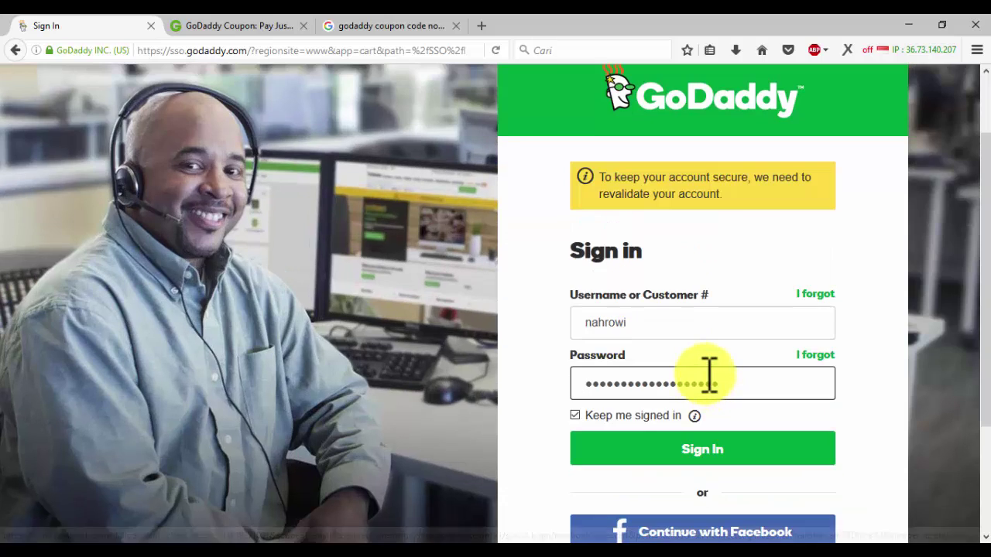